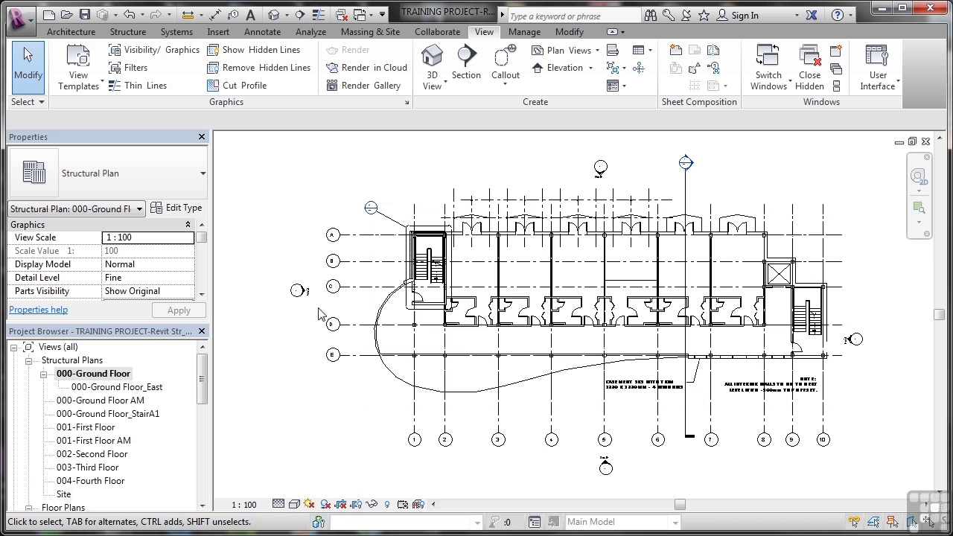
Zoom and pan the ground floor plan onto the West elevation marker beside grid C
{"action": "scroll", "coordinate": [304, 295], "scroll_direction": "up", "scroll_amount": 3}
{"action": "scroll", "coordinate": [304, 295], "scroll_direction": "up", "scroll_amount": 3}
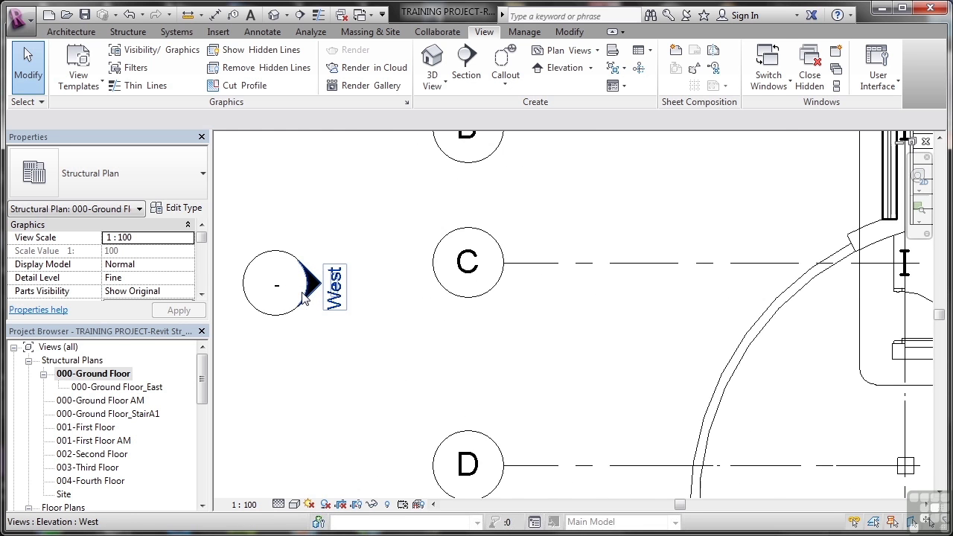
{"action": "scroll", "coordinate": [304, 298], "scroll_direction": "up", "scroll_amount": 1}
{"action": "middle_click_drag", "start_coordinate": [303, 298], "coordinate": [433, 310]}
{"action": "scroll", "coordinate": [420, 305], "scroll_direction": "up", "scroll_amount": 1}
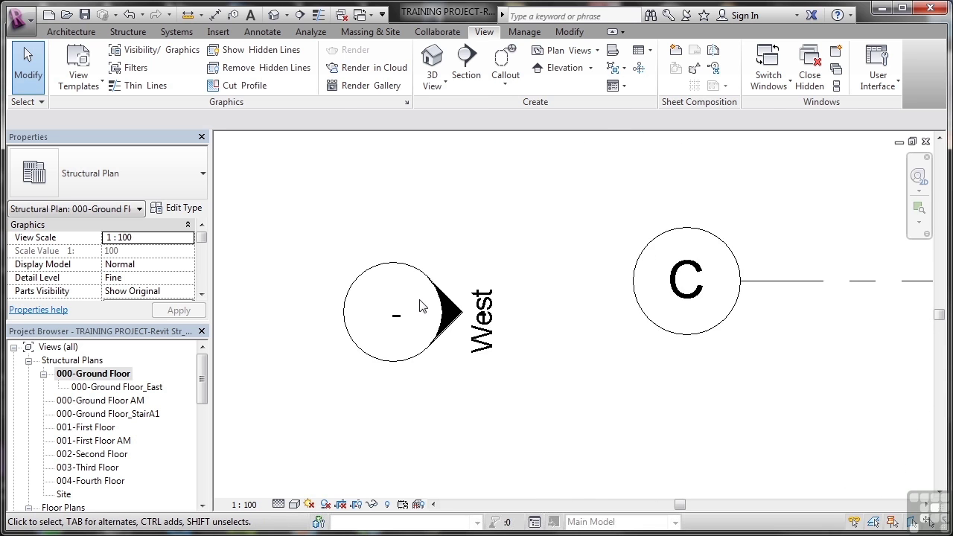
{"action": "scroll", "coordinate": [421, 305], "scroll_direction": "up", "scroll_amount": 1}
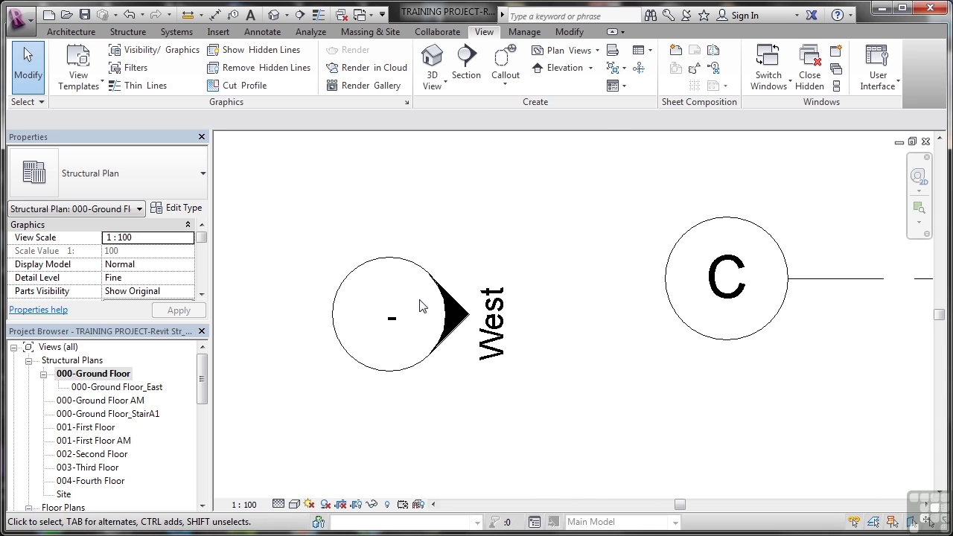
{"action": "left_click", "coordinate": [412, 372]}
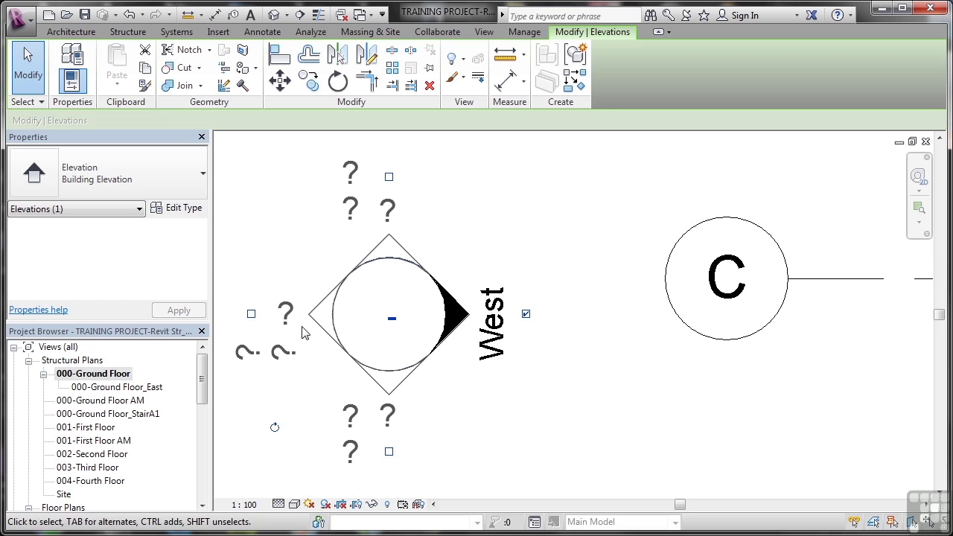
{"action": "left_click", "coordinate": [468, 430]}
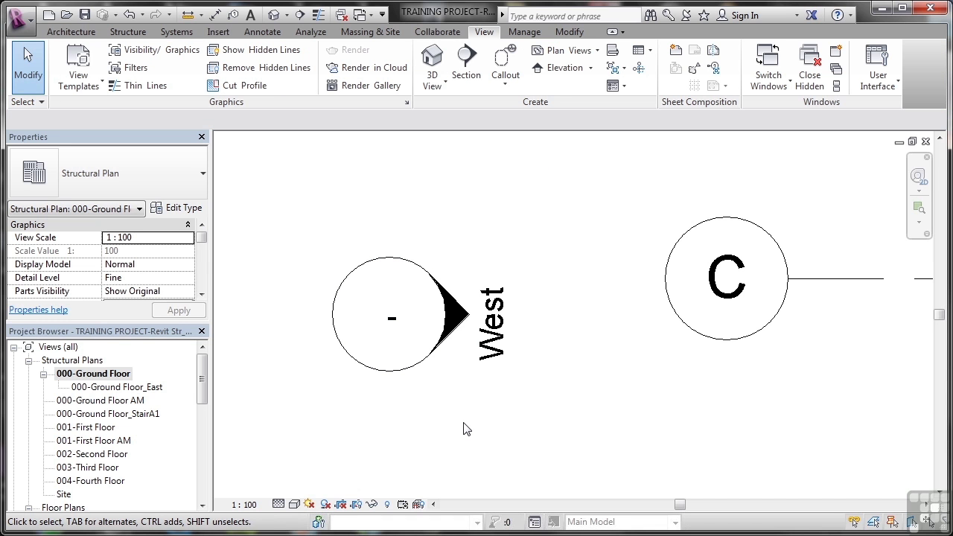
{"action": "left_click", "coordinate": [399, 371]}
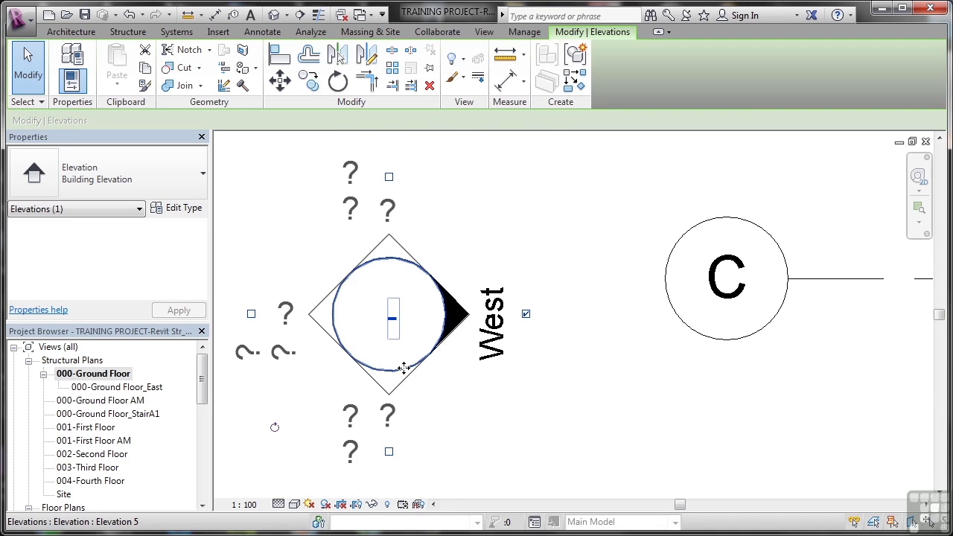
{"action": "mouse_move", "coordinate": [403, 367]}
{"action": "left_mouse_down"}
{"action": "mouse_move", "coordinate": [334, 372]}
{"action": "mouse_move", "coordinate": [402, 369]}
{"action": "left_mouse_up"}
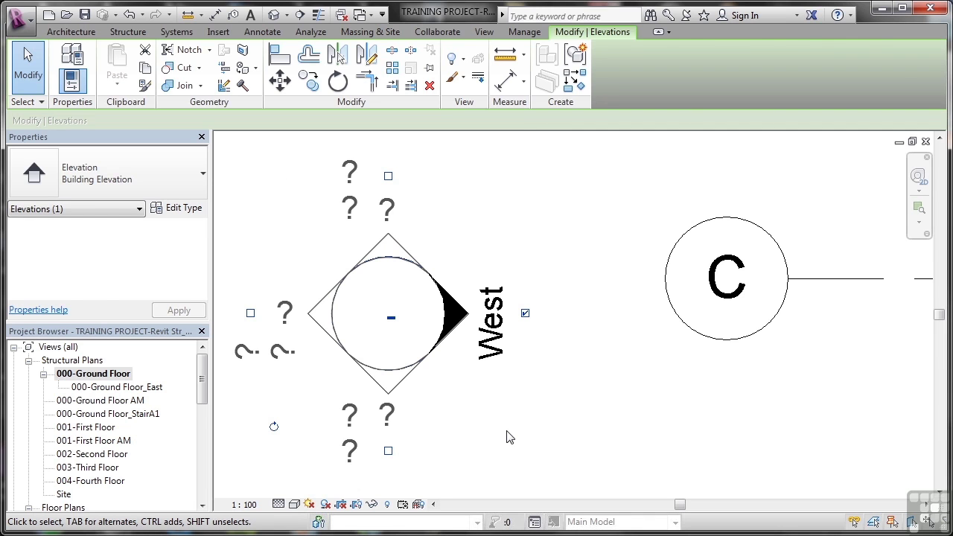
{"action": "key", "text": "Escape"}
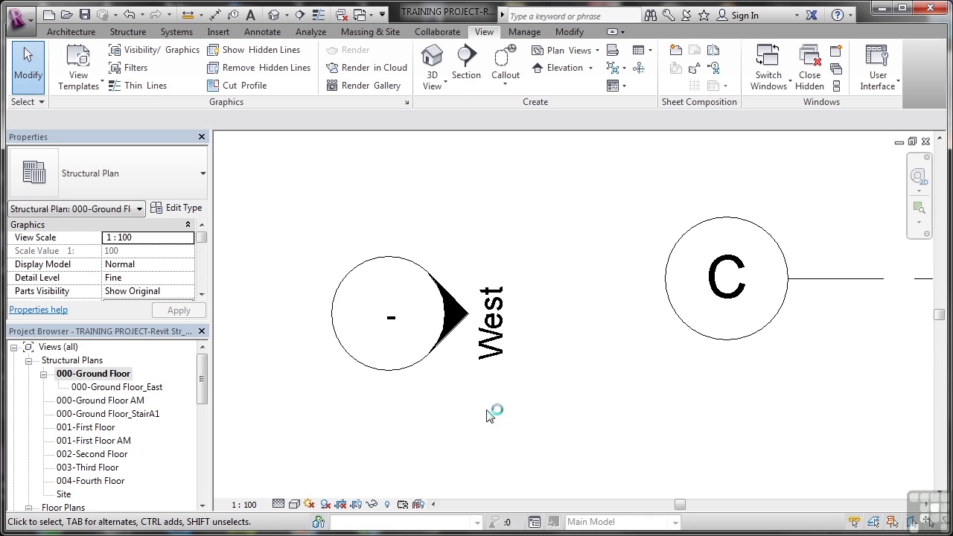
Open the Elevation: West view showing grids A–E and the ground to fourth floor levels
{"action": "double_click", "coordinate": [454, 316]}
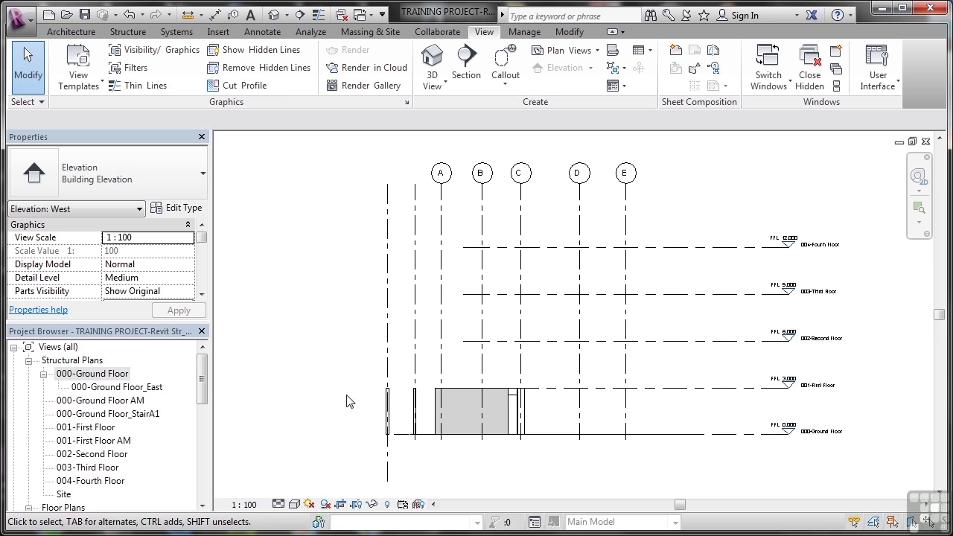
{"action": "left_click_drag", "start_coordinate": [201, 383], "coordinate": [203, 469]}
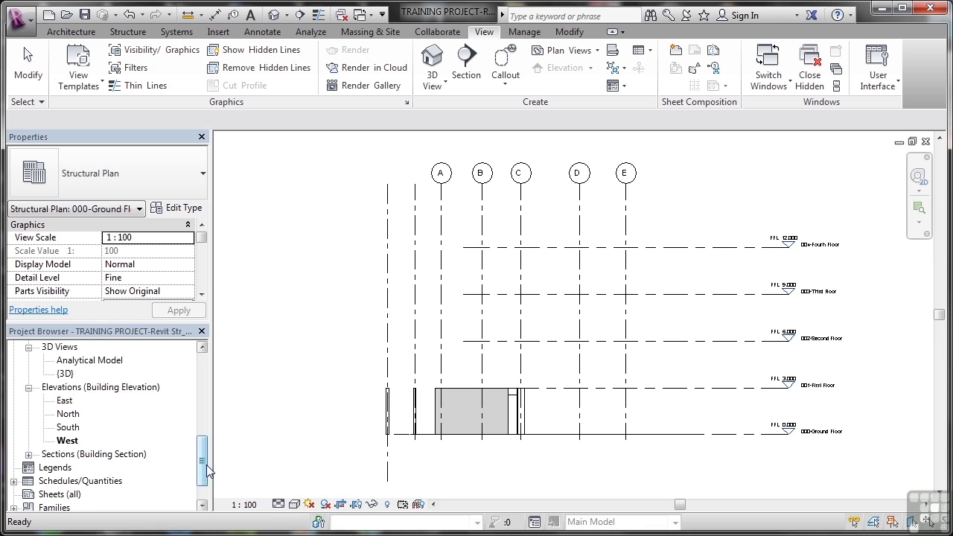
{"action": "left_click_drag", "start_coordinate": [206, 465], "coordinate": [214, 374]}
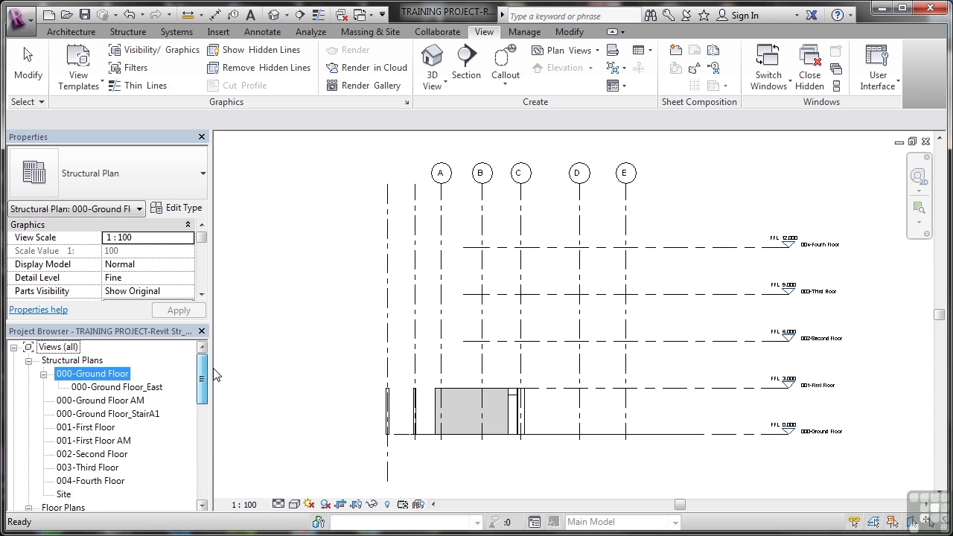
Return to the full 000-Ground Floor plan, start a new Elevation, and save the project
{"action": "double_click", "coordinate": [73, 380]}
{"action": "key", "text": "z"}
{"action": "key", "text": "f"}
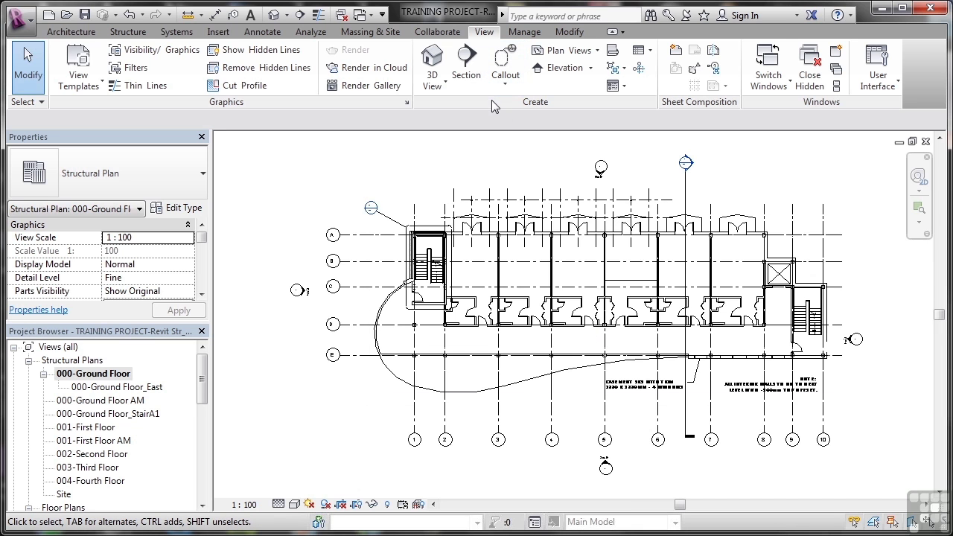
{"action": "left_click", "coordinate": [590, 68]}
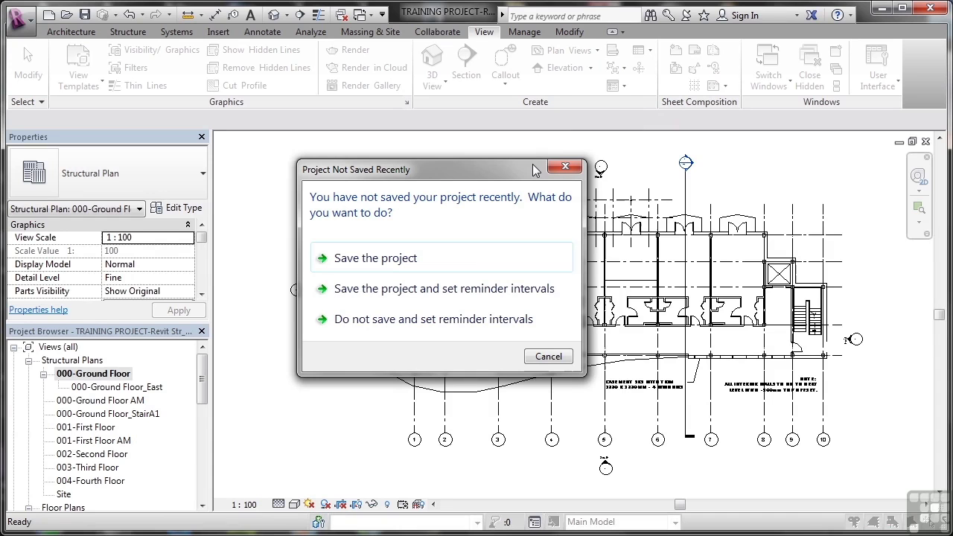
{"action": "left_click", "coordinate": [389, 260]}
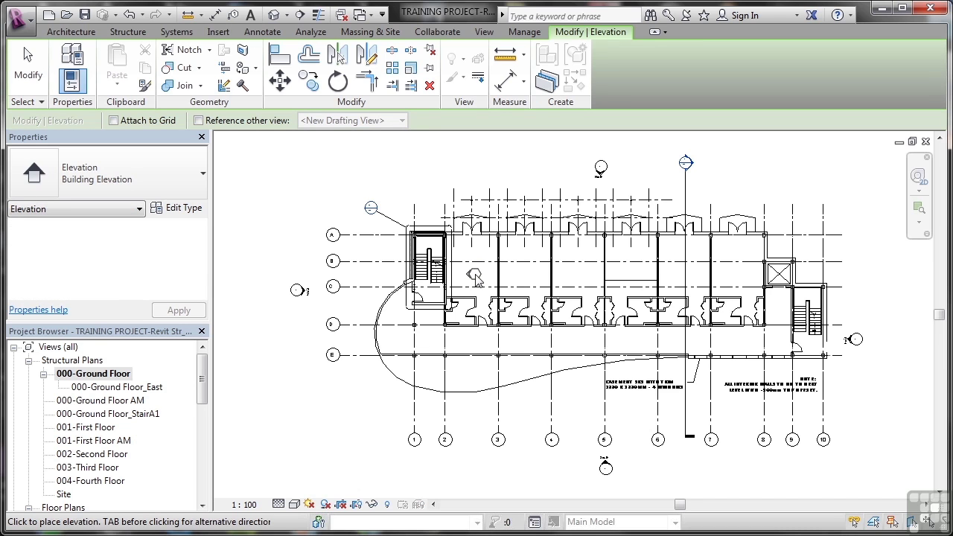
Place Elevation 1 - a beside the internal stair and select its new marker
{"action": "left_click", "coordinate": [474, 275]}
{"action": "scroll", "coordinate": [475, 286], "scroll_direction": "up", "scroll_amount": 2}
{"action": "scroll", "coordinate": [476, 287], "scroll_direction": "up", "scroll_amount": 1}
{"action": "scroll", "coordinate": [476, 288], "scroll_direction": "up", "scroll_amount": 2}
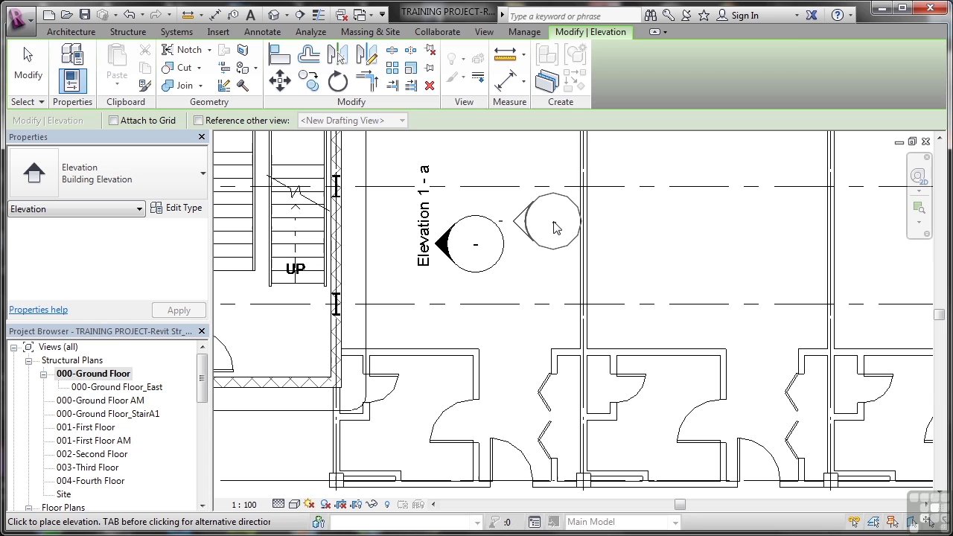
{"action": "key", "text": "Escape"}
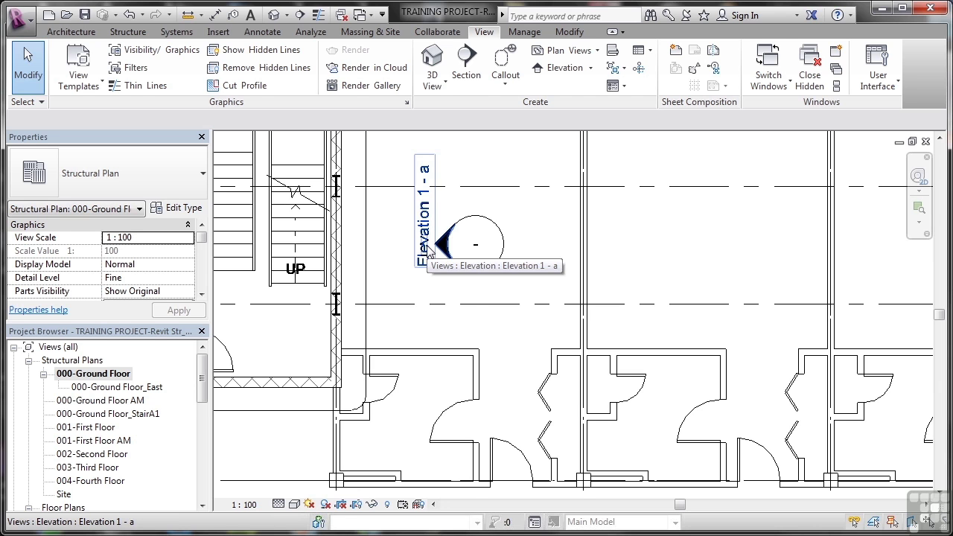
{"action": "left_click", "coordinate": [430, 252]}
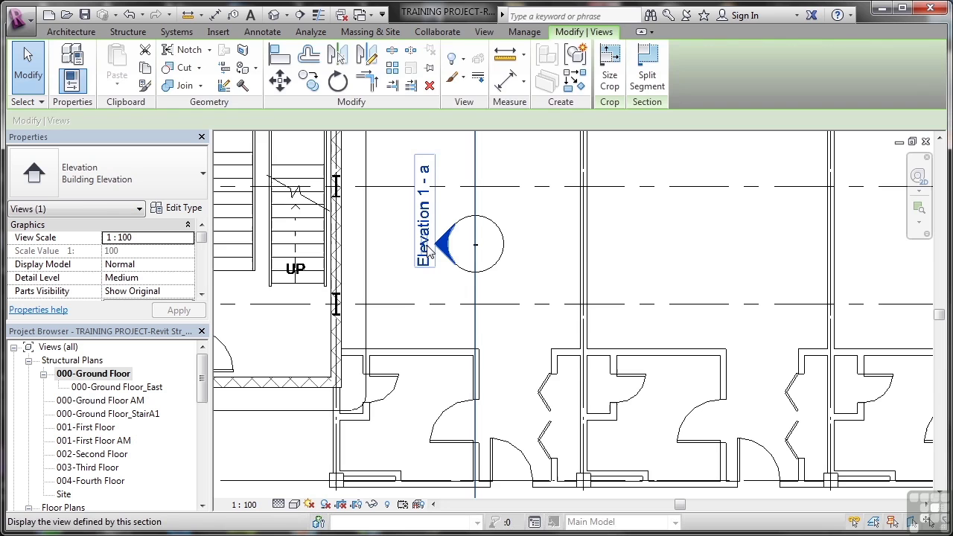
Open the Elevation 1 - a view and locate it in the Project Browser
{"action": "double_click", "coordinate": [429, 252]}
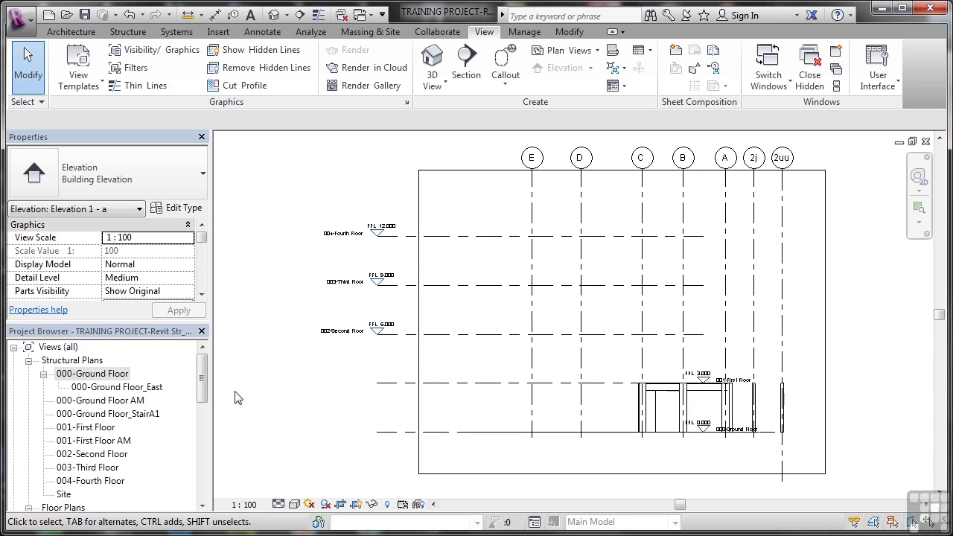
{"action": "left_click", "coordinate": [92, 373]}
{"action": "scroll", "coordinate": [152, 448], "scroll_direction": "down", "scroll_amount": 3}
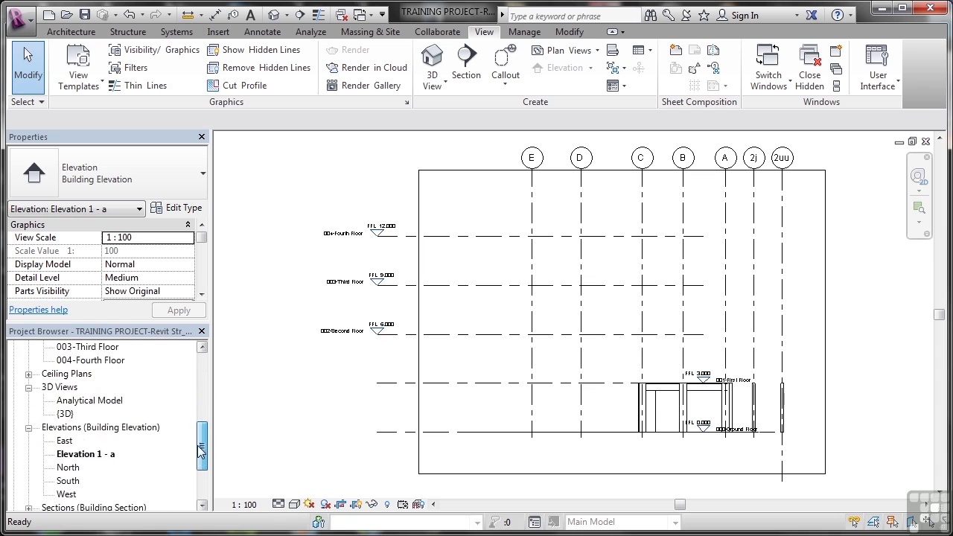
Rename the Elevation 1 - a view to 'Internal Stair-EAST'
{"action": "left_click", "coordinate": [88, 441]}
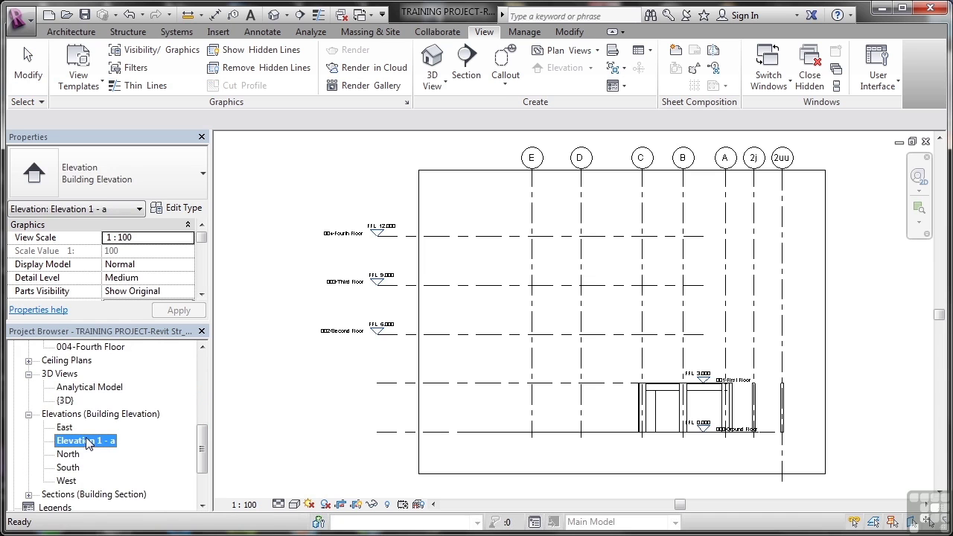
{"action": "right_click", "coordinate": [88, 443]}
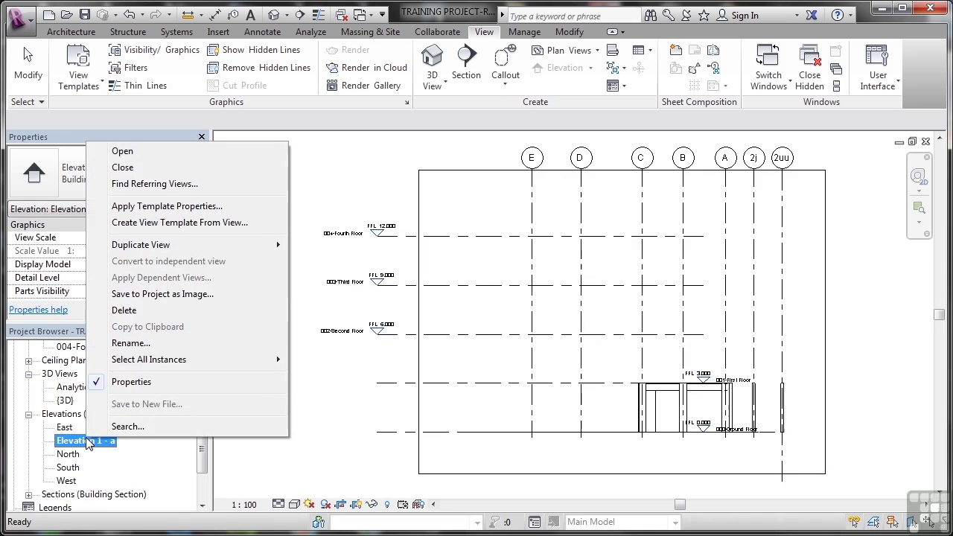
{"action": "left_click", "coordinate": [128, 346]}
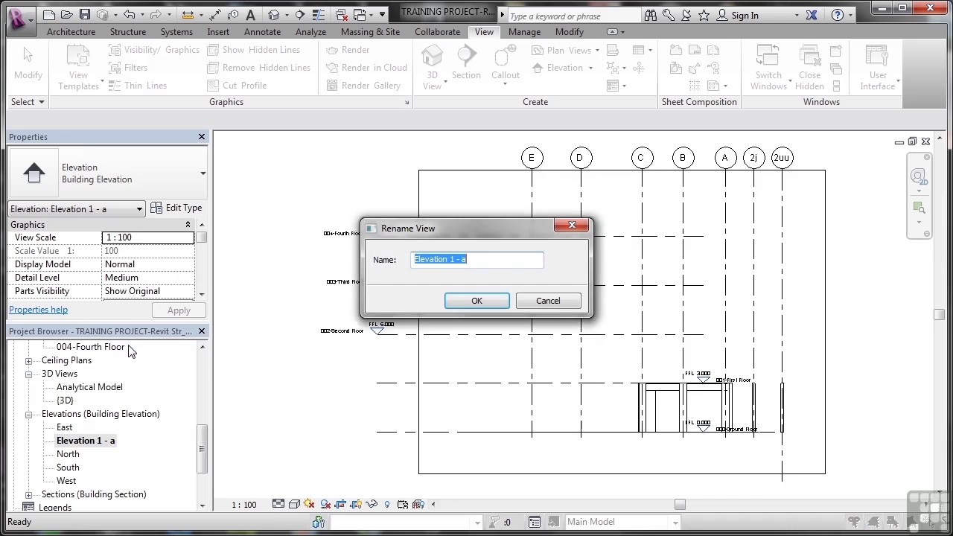
{"action": "type", "text": "Internal Stair-EAST"}
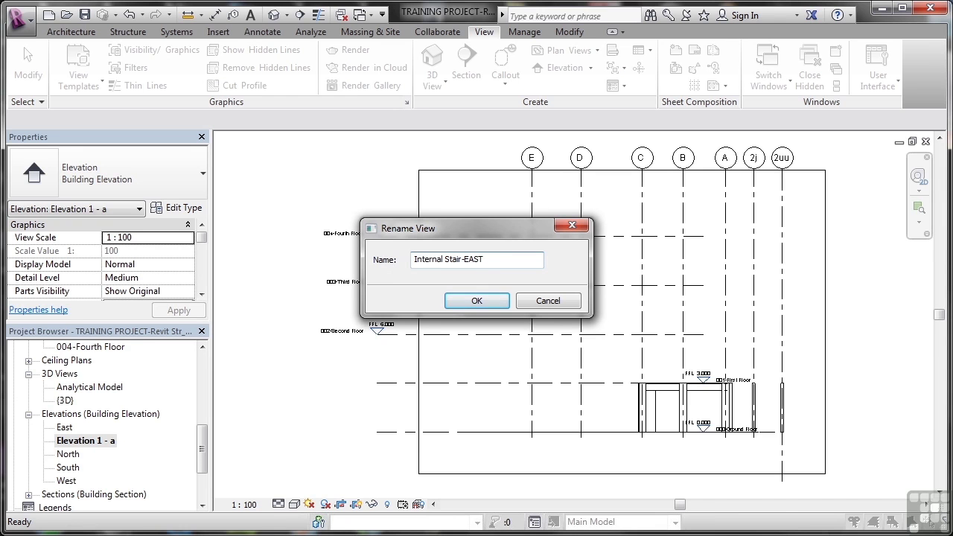
{"action": "left_click", "coordinate": [481, 300]}
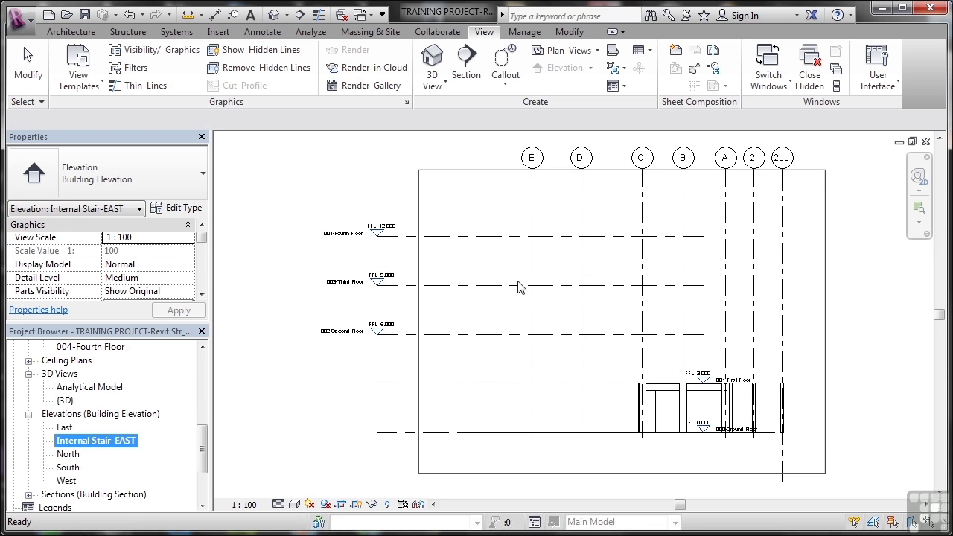
Pull the crop region's top, right and bottom edges in around the grids and levels, then hide it
{"action": "left_click", "coordinate": [474, 171]}
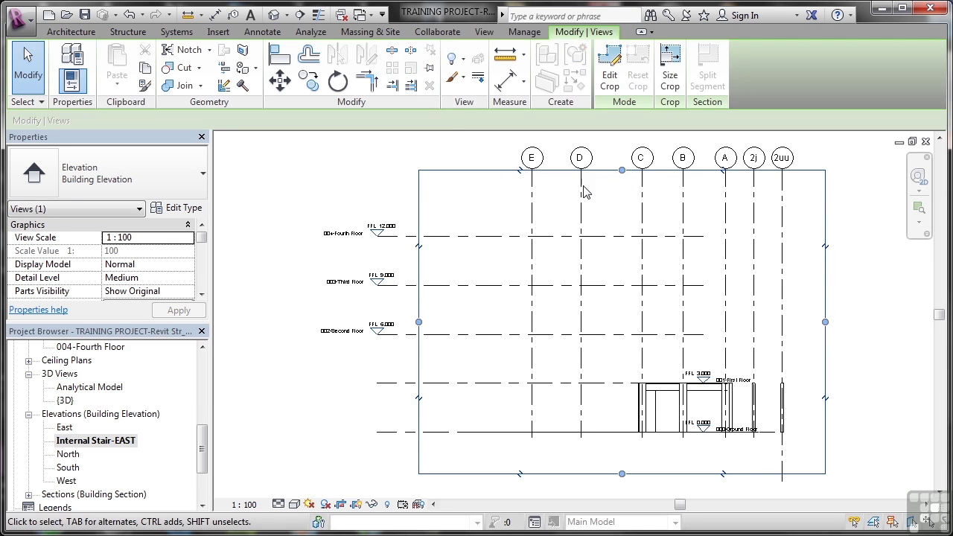
{"action": "left_click", "coordinate": [622, 170]}
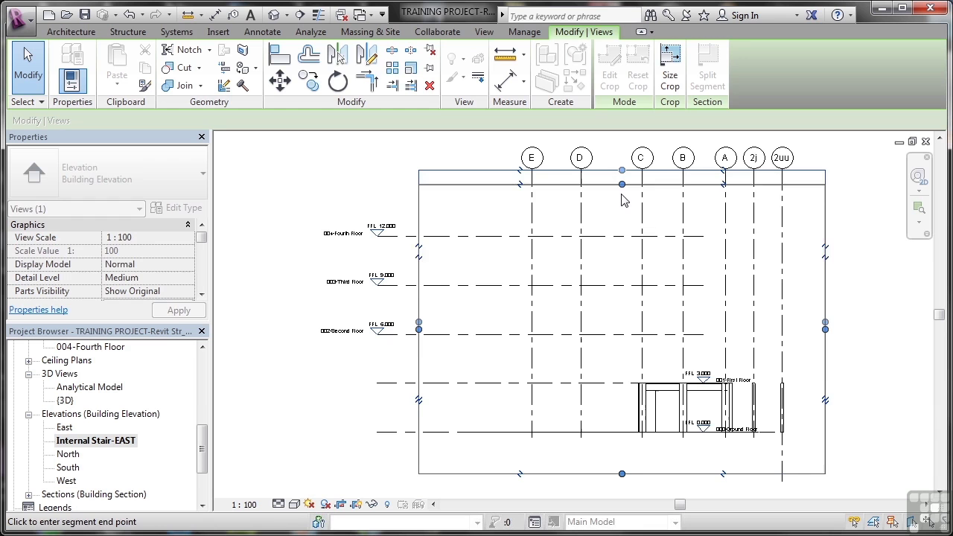
{"action": "left_click_drag", "start_coordinate": [621, 171], "coordinate": [622, 202]}
{"action": "left_click_drag", "start_coordinate": [825, 338], "coordinate": [804, 332]}
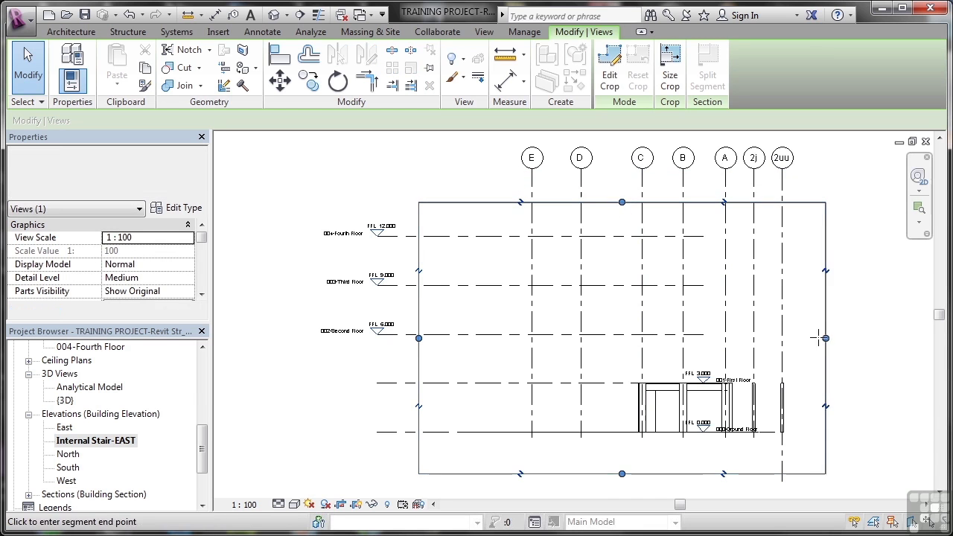
{"action": "left_click_drag", "start_coordinate": [611, 473], "coordinate": [612, 446]}
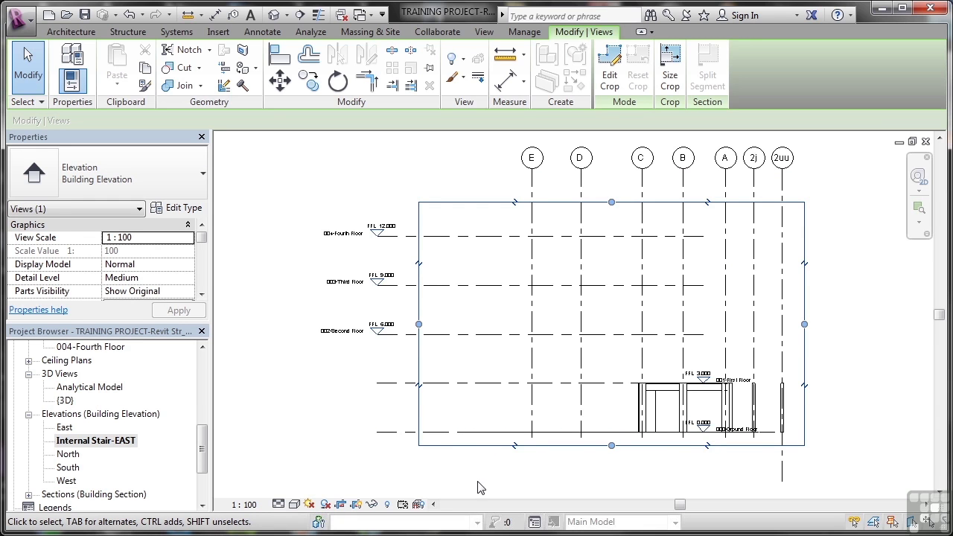
{"action": "left_click", "coordinate": [356, 506]}
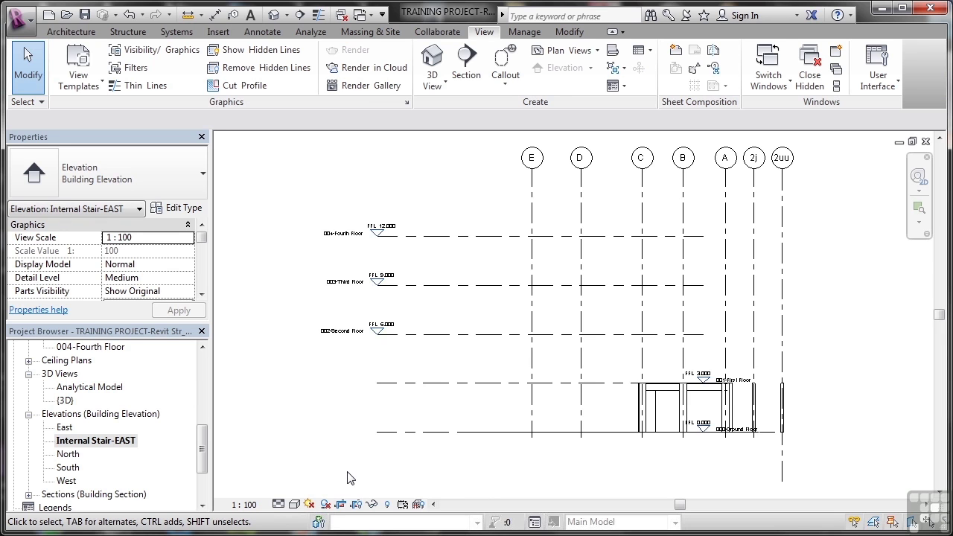
On 000-Ground Floor, add a north-facing view to the Internal Stair-EAST marker
{"action": "left_click_drag", "start_coordinate": [207, 449], "coordinate": [210, 372]}
{"action": "double_click", "coordinate": [119, 374]}
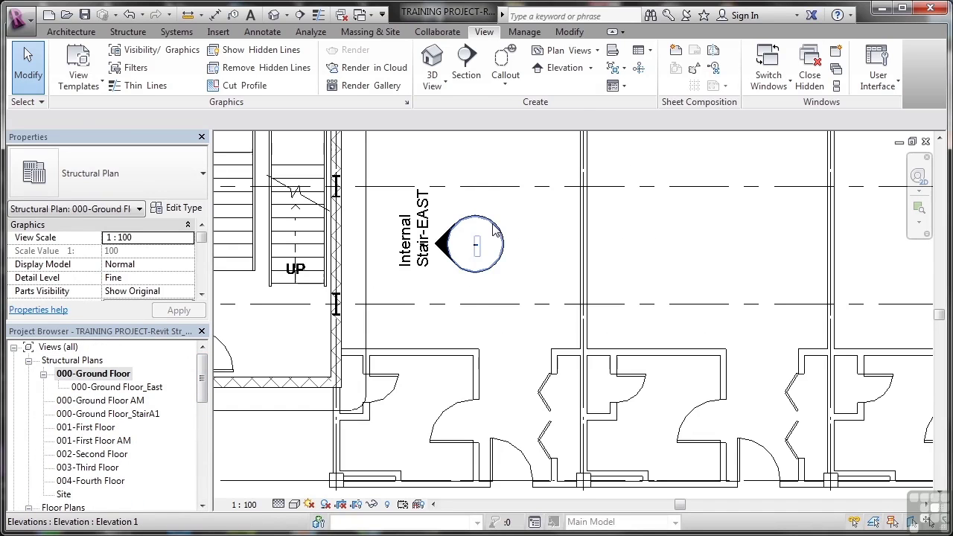
{"action": "left_click", "coordinate": [495, 231]}
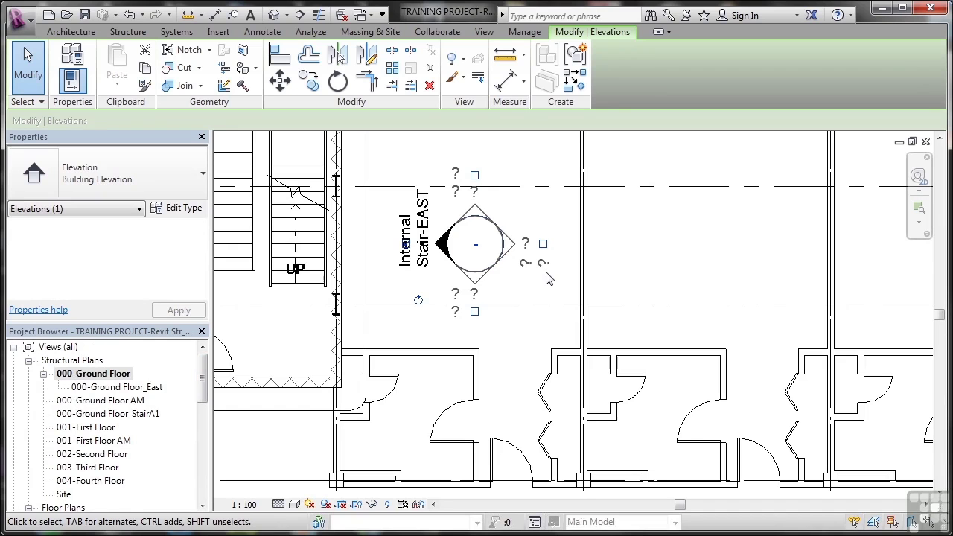
{"action": "left_click", "coordinate": [474, 176]}
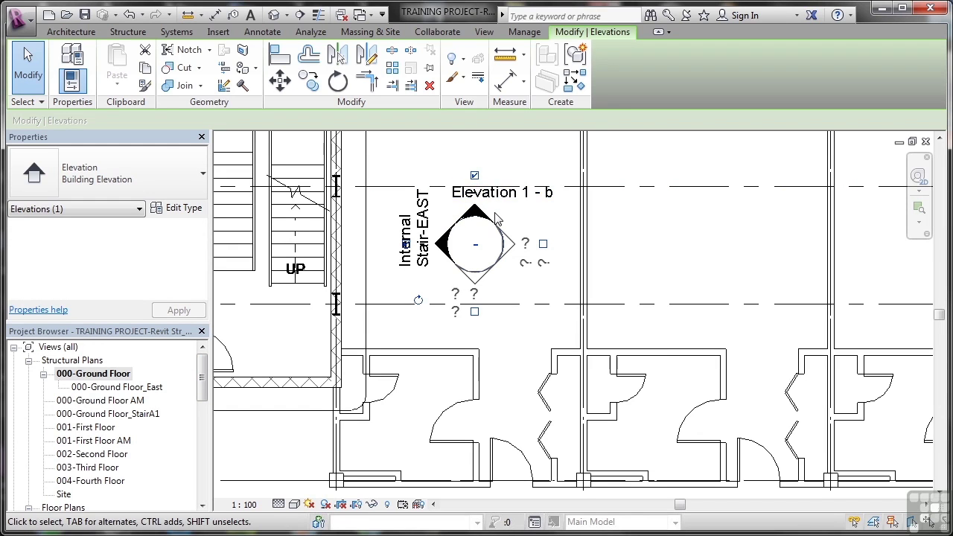
{"action": "key", "text": "Escape"}
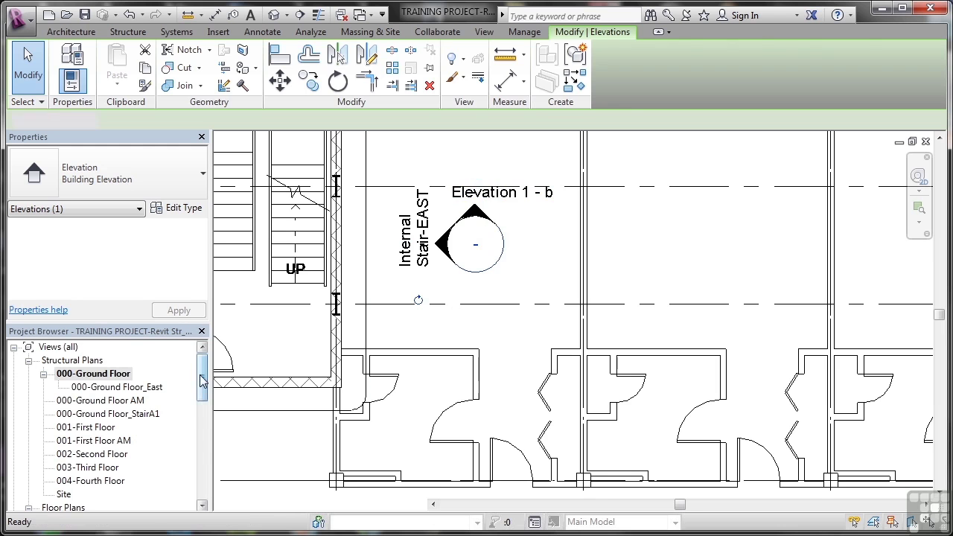
Preview the new Elevation 1 - b view, then delete it from the ground floor plan
{"action": "left_click_drag", "start_coordinate": [202, 378], "coordinate": [202, 465]}
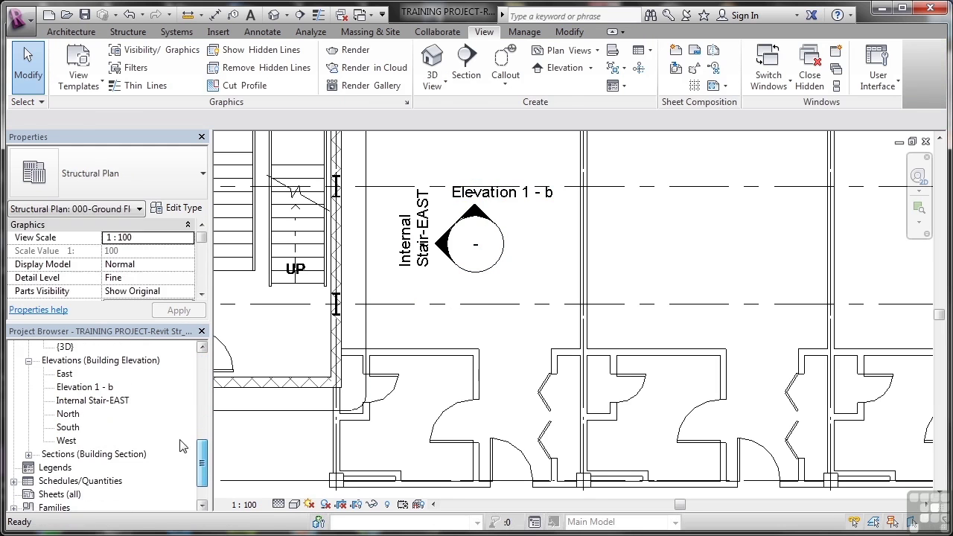
{"action": "double_click", "coordinate": [106, 388]}
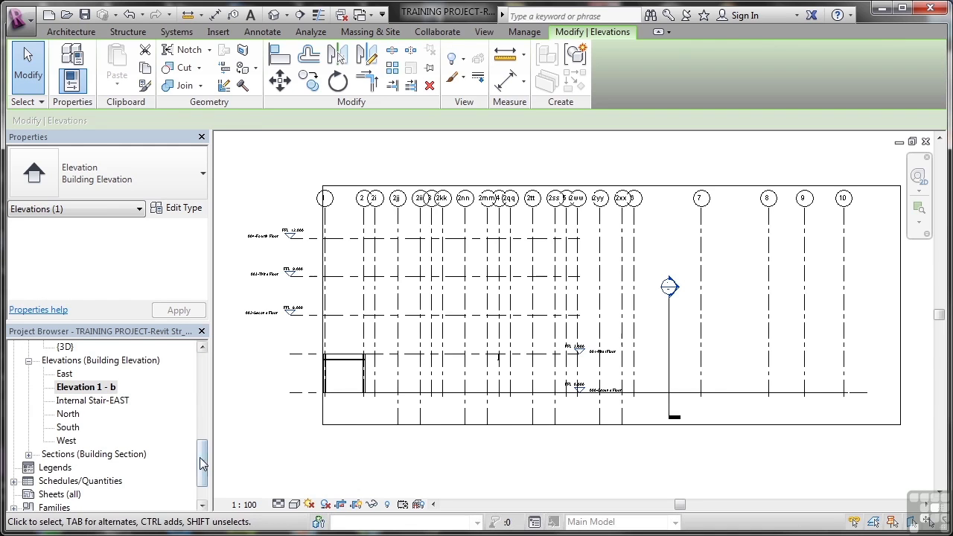
{"action": "left_click_drag", "start_coordinate": [201, 463], "coordinate": [201, 374]}
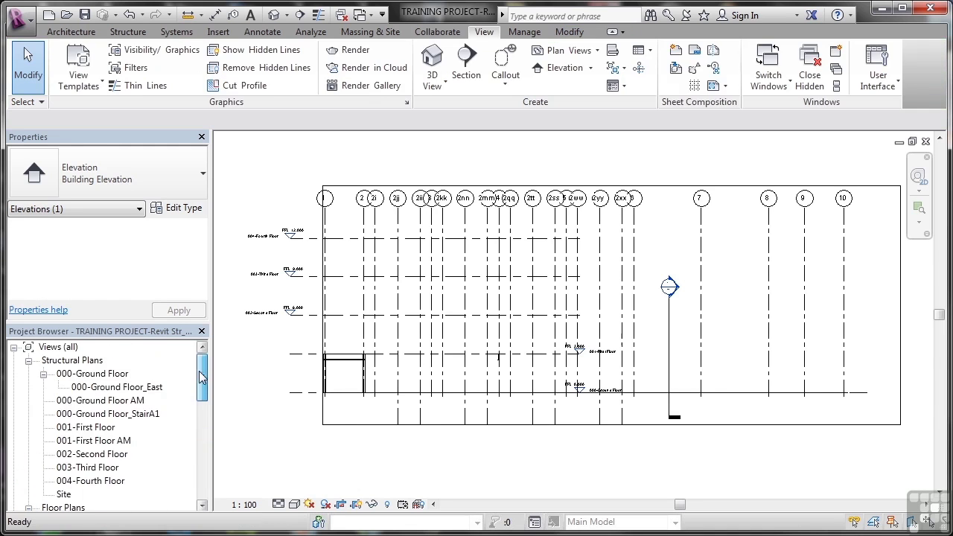
{"action": "double_click", "coordinate": [111, 375]}
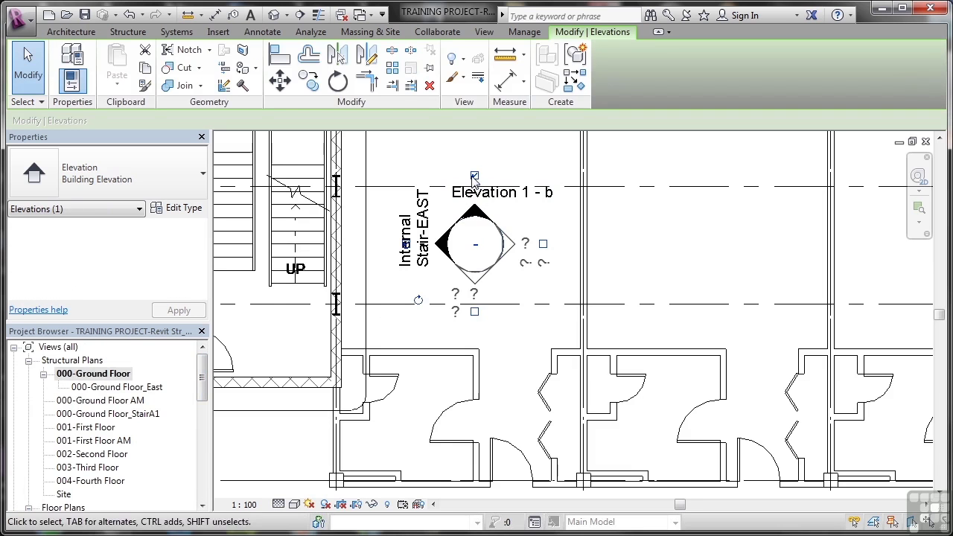
{"action": "key", "text": "Delete"}
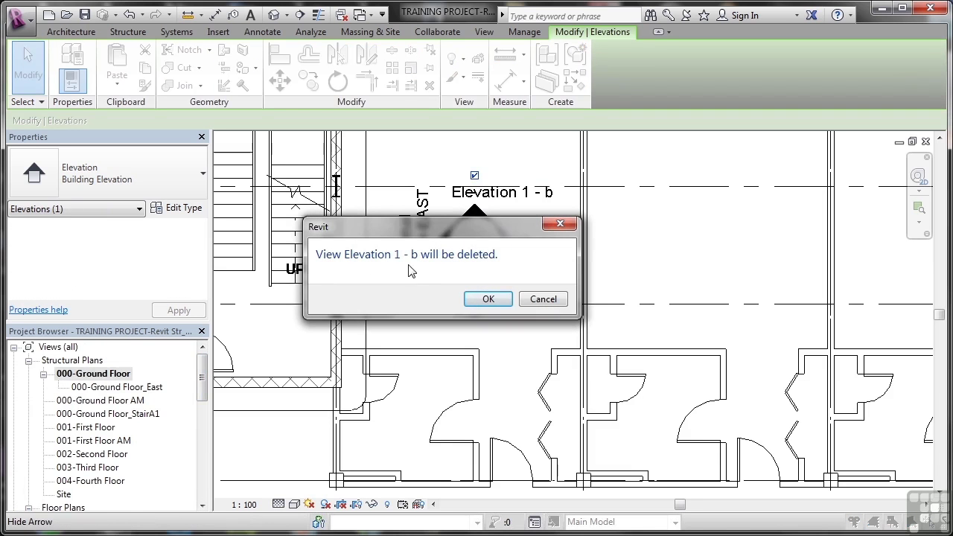
{"action": "left_click", "coordinate": [485, 299]}
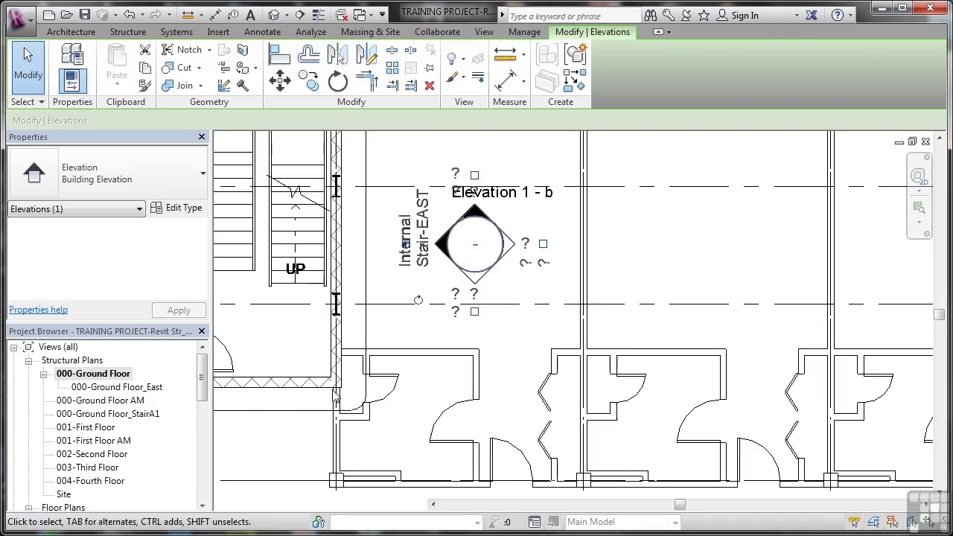
{"action": "key", "text": "Escape"}
{"action": "left_click_drag", "start_coordinate": [202, 372], "coordinate": [203, 454]}
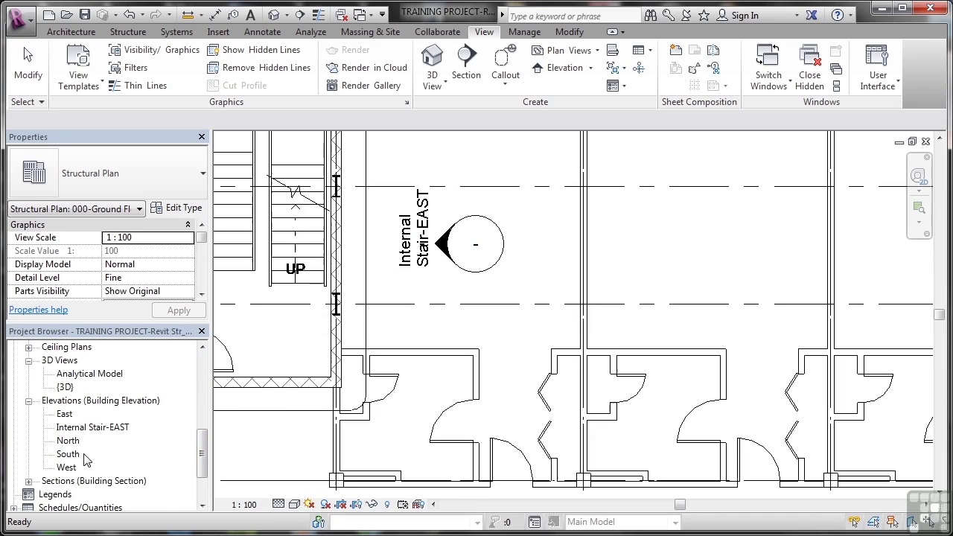